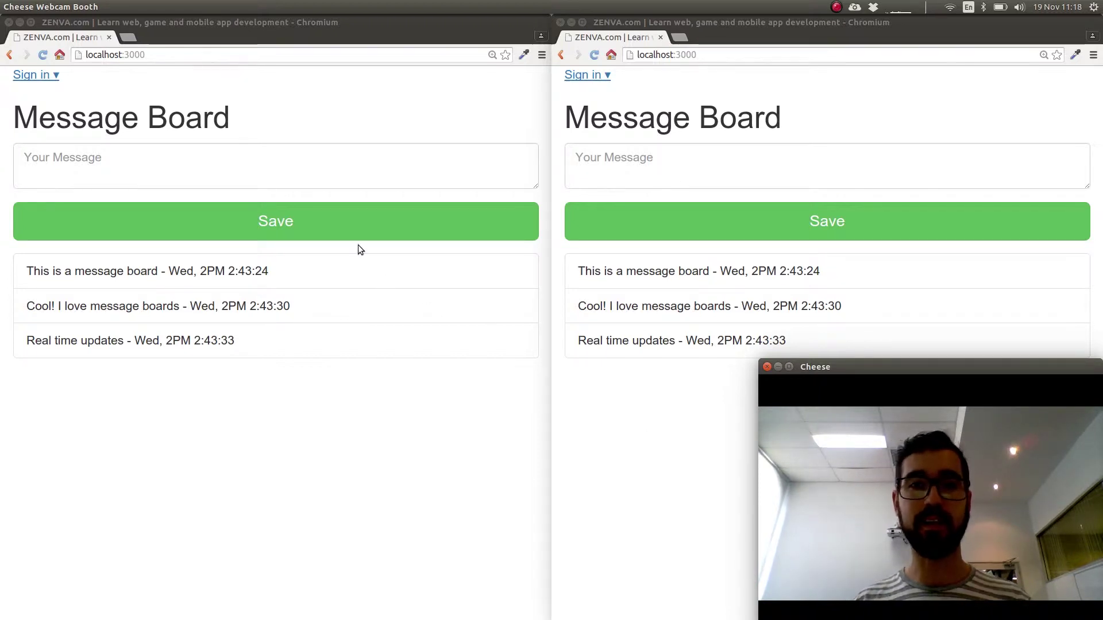
Step: Create a new email-and-password account and sign in on the right-hand message board
click(593, 76)
click(701, 223)
click(641, 122)
text(pablo)
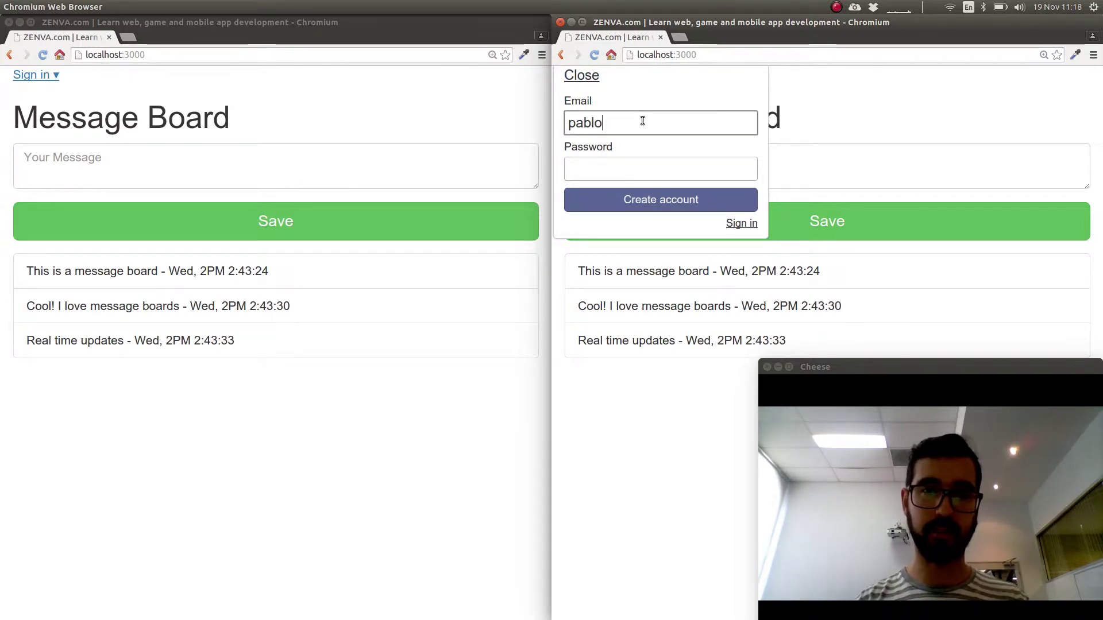
text(@example.co)
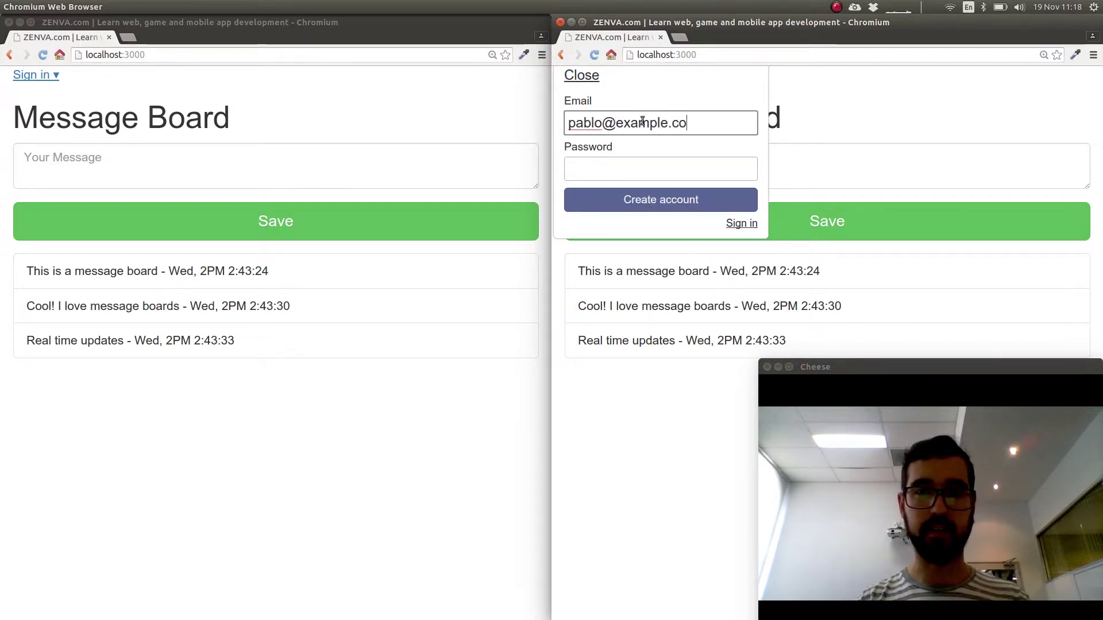
text(m)
key(Tab)
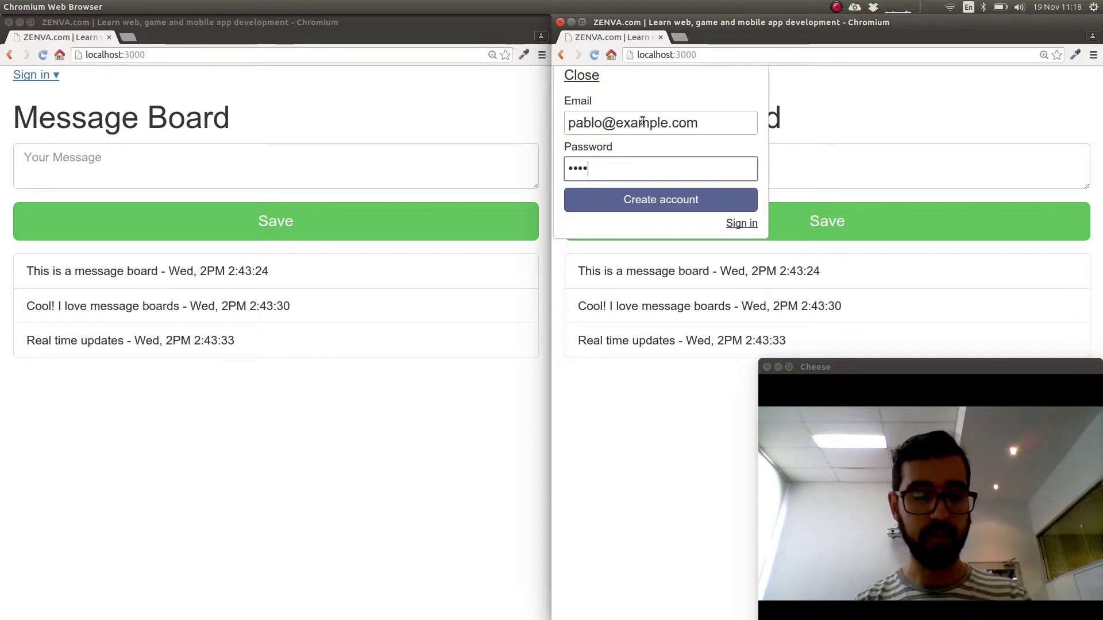
click(630, 194)
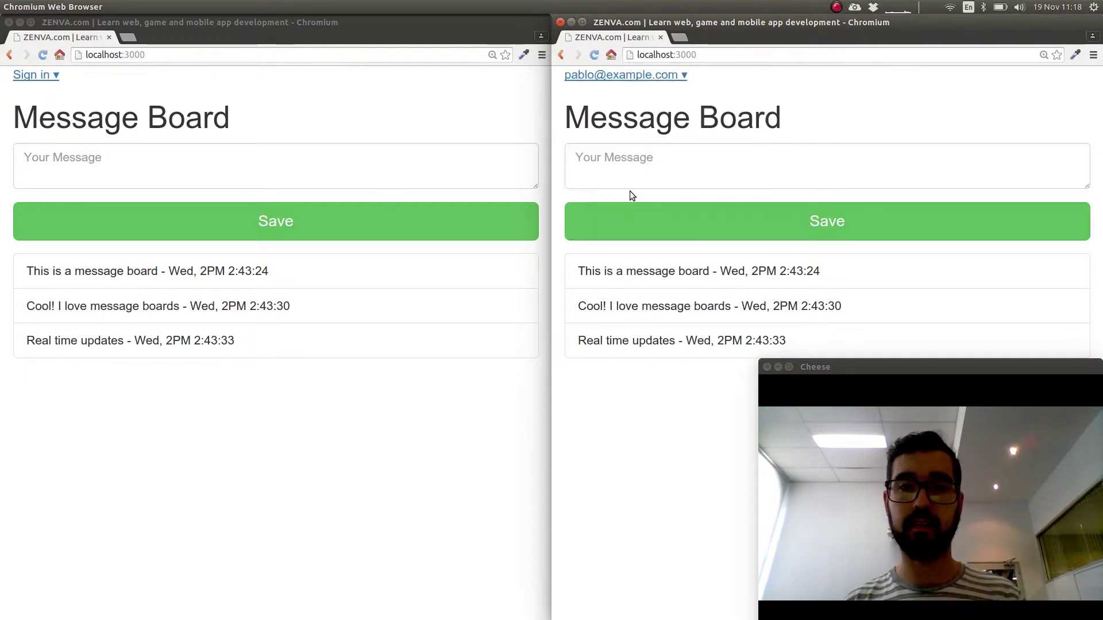
click(678, 167)
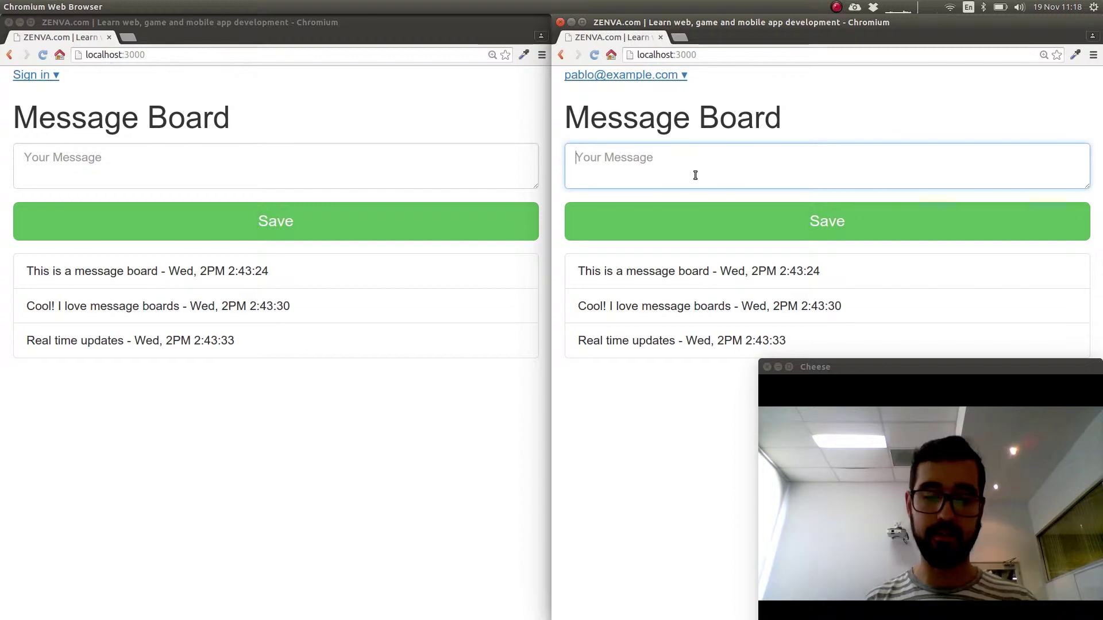
text(Hello!)
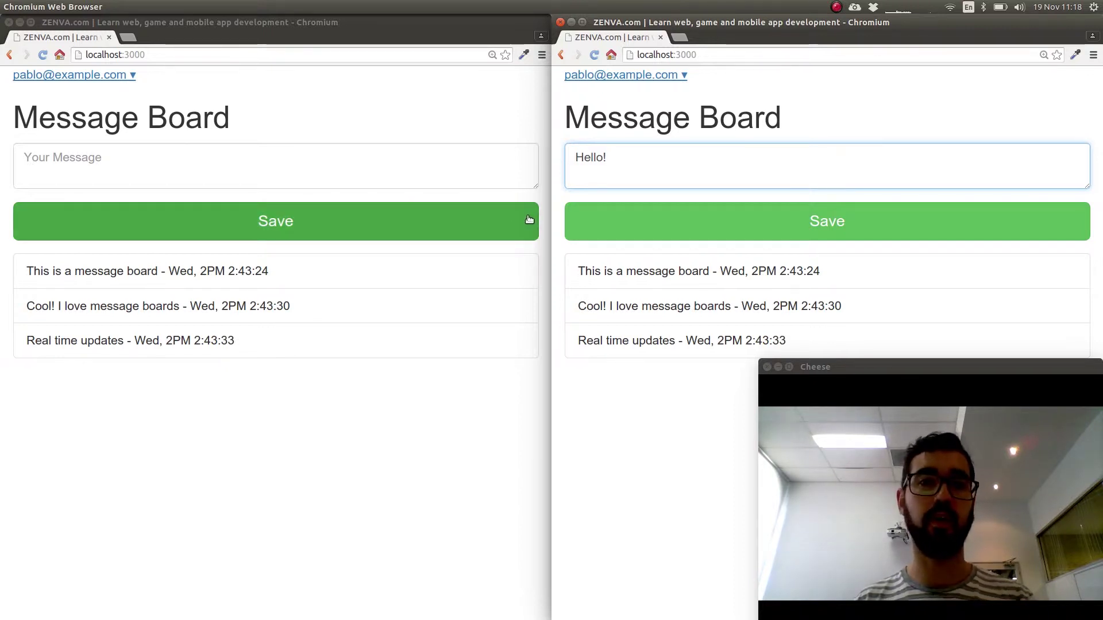
Step: Save the 'Hello!' message from the right-hand window so both boards show it
click(741, 226)
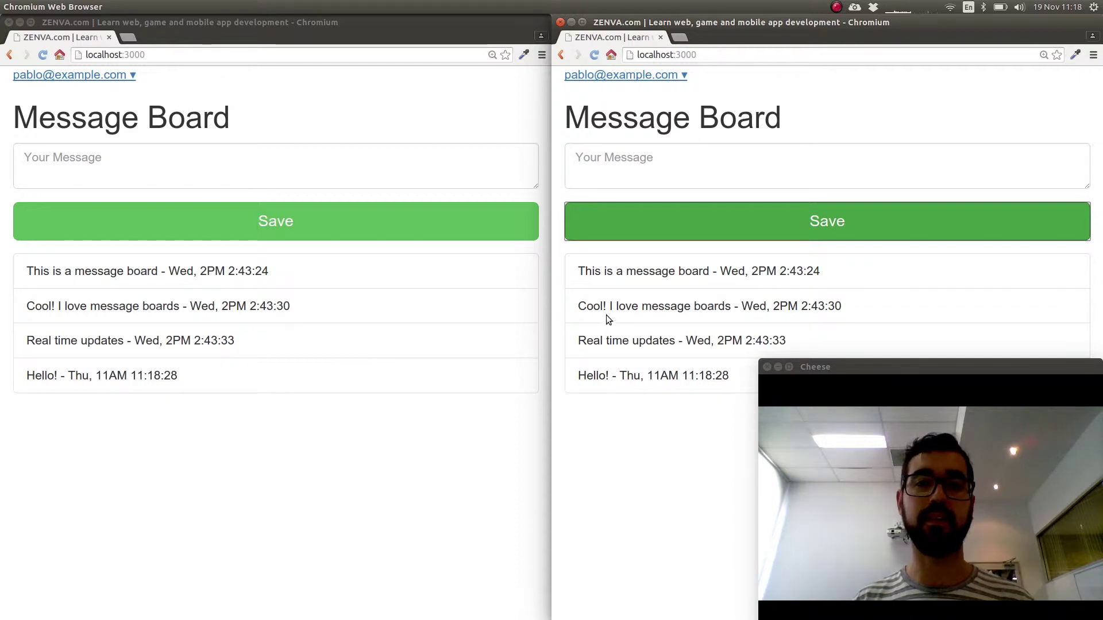
click(647, 159)
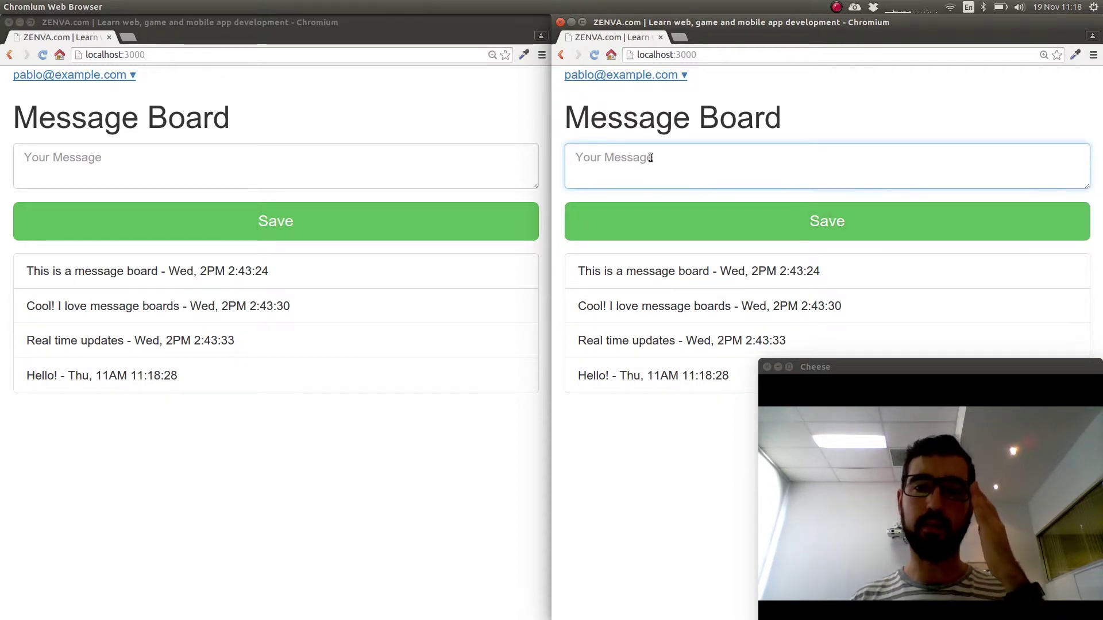